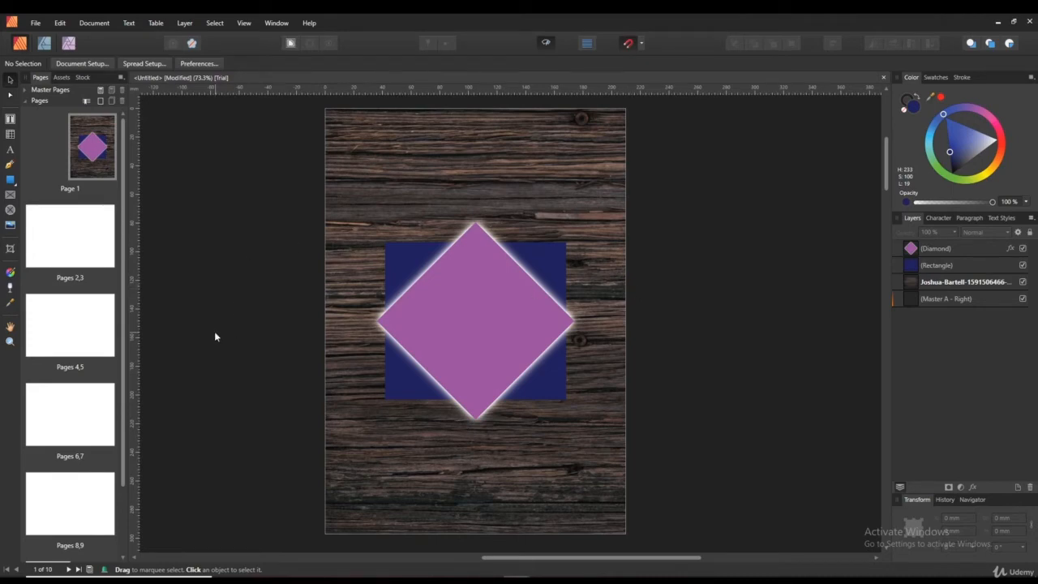
- Add a Brightness / Contrast adjustment to the wood background image in the Photo Persona
left_click(951, 284)
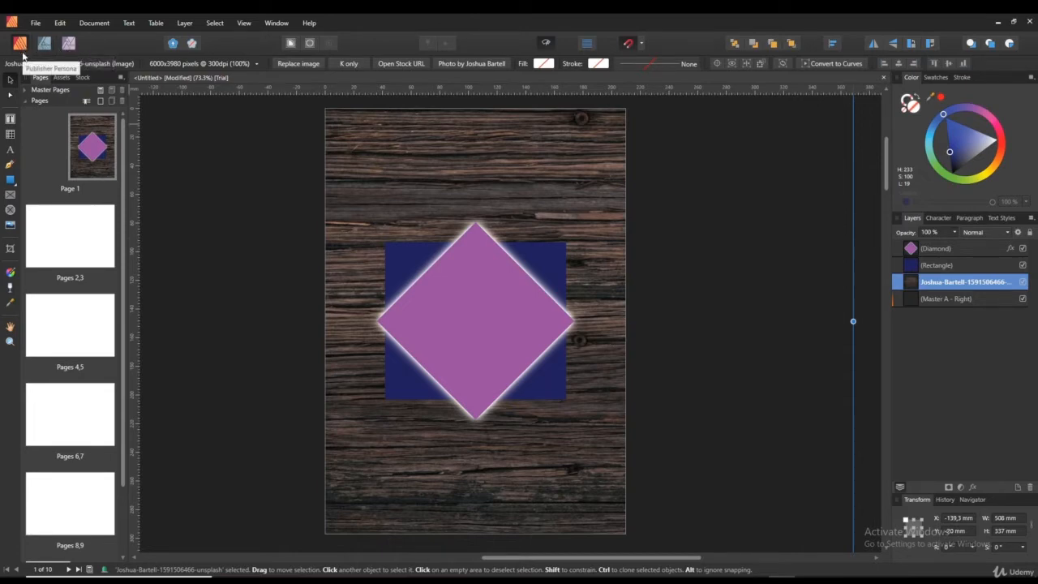
left_click(68, 45)
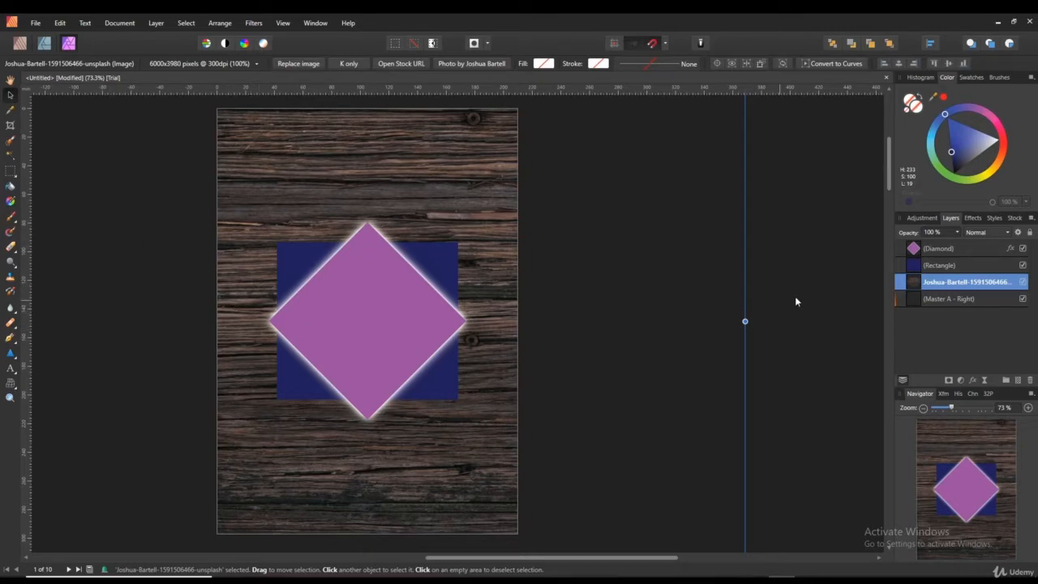
left_click(922, 218)
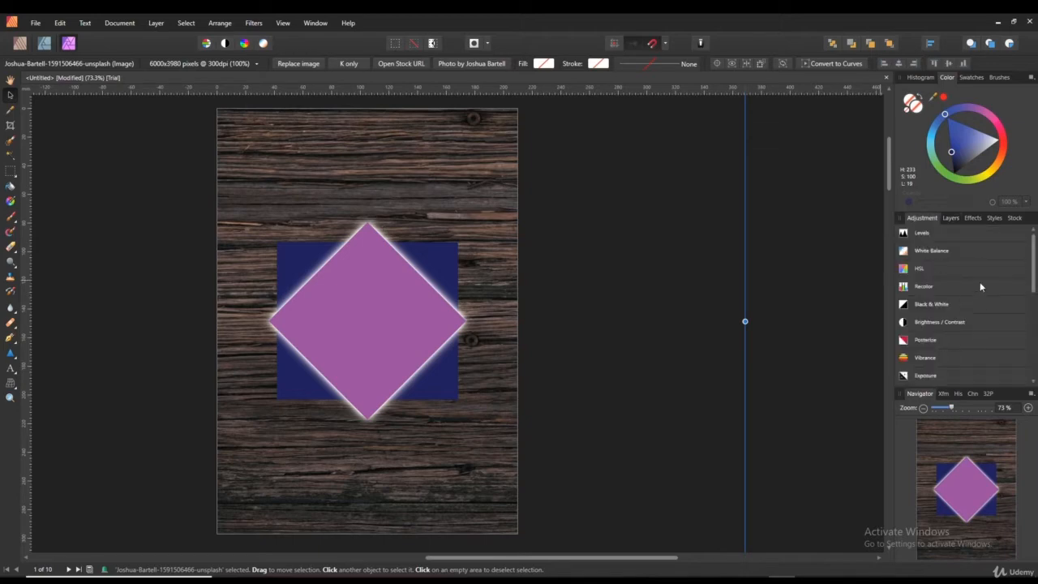
scroll(974, 284, "down", 5)
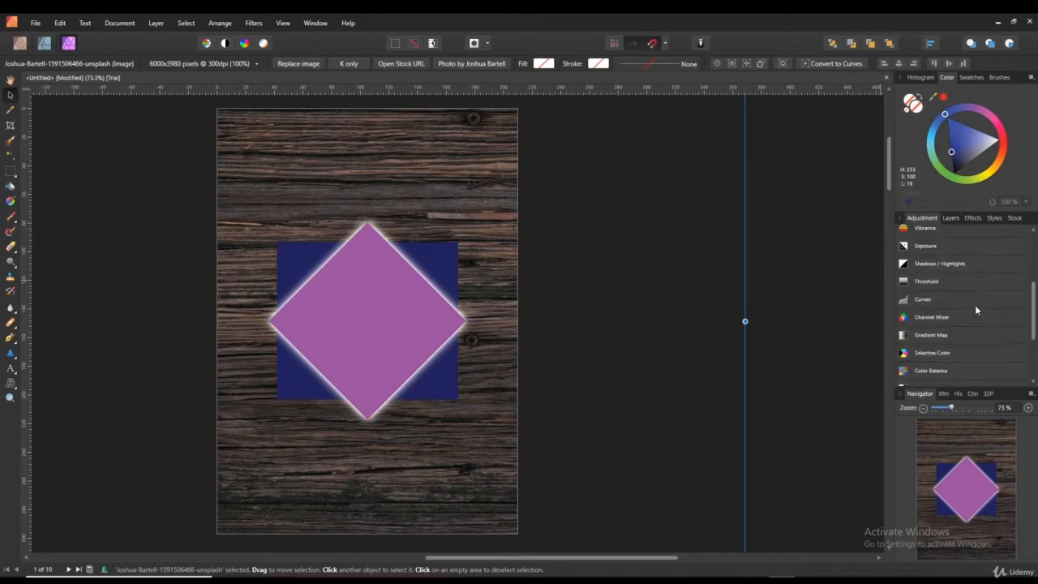
scroll(951, 272, "down", 3)
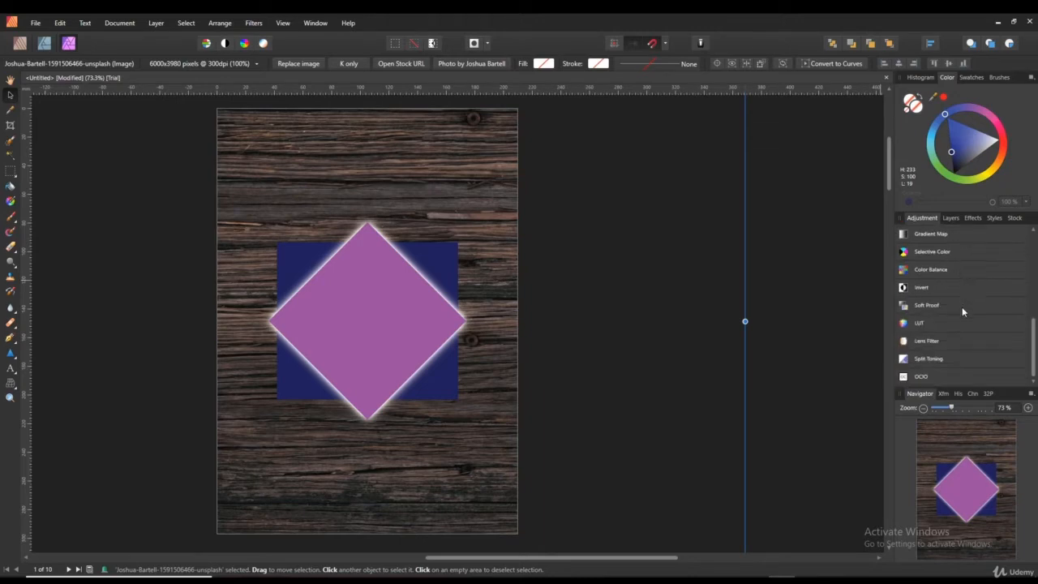
scroll(940, 330, "up", 8)
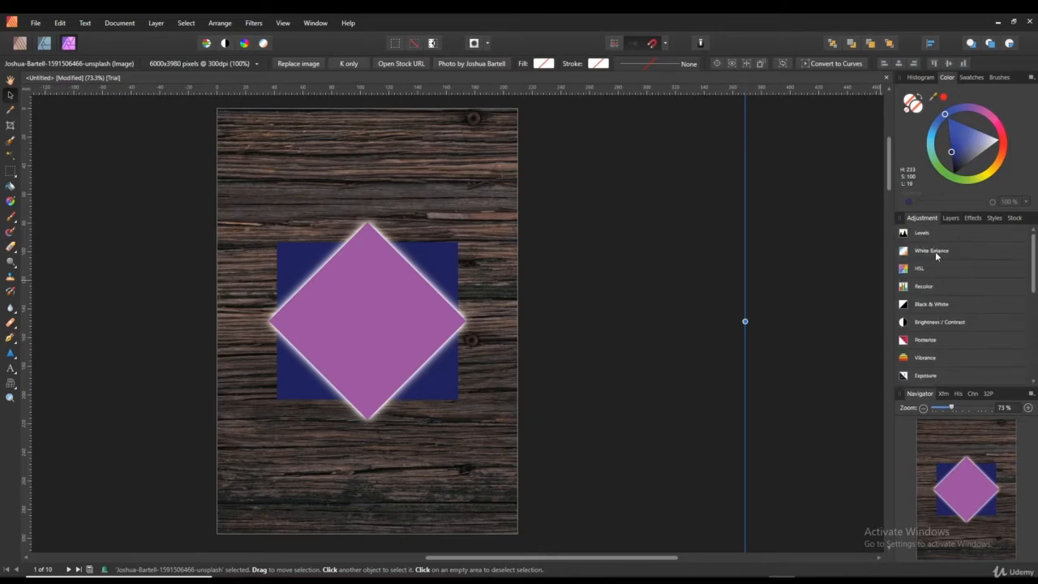
left_click(945, 324)
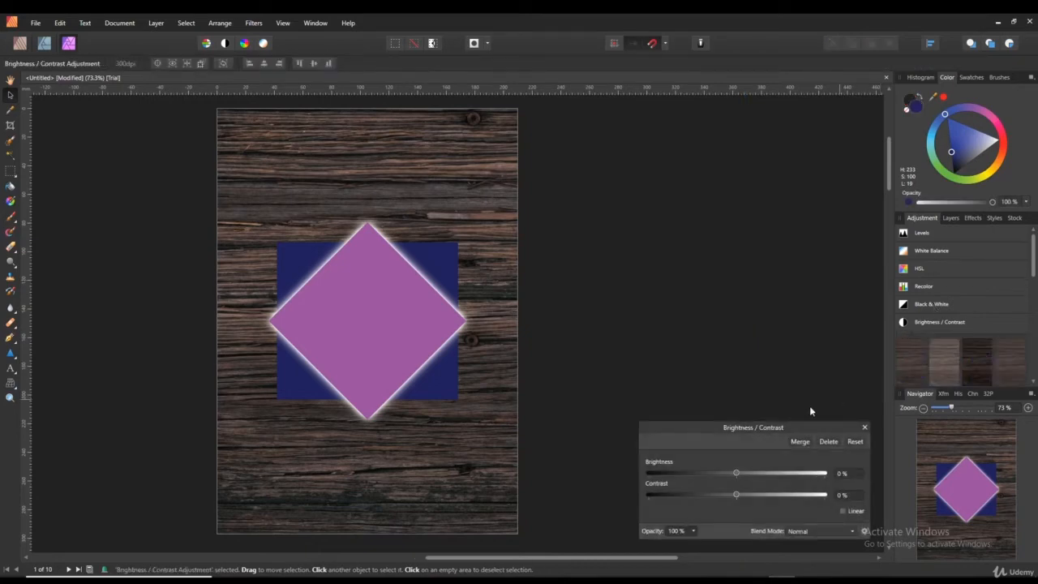
left_click_drag(750, 427, 678, 331)
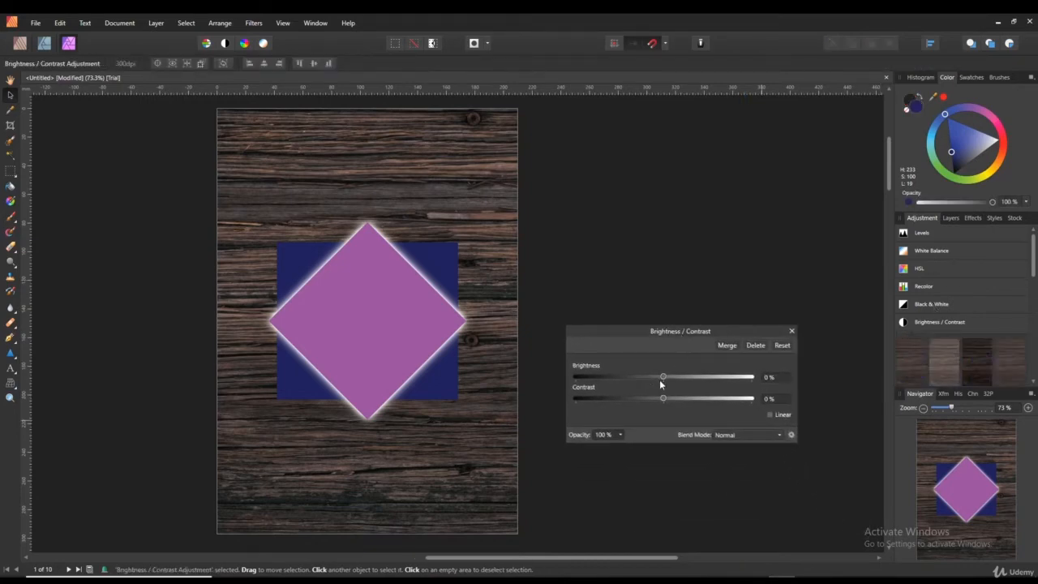
- Set the wood image's adjustment to about -29 % brightness and 90 % contrast, and show the layer list
left_click_drag(663, 378, 743, 398)
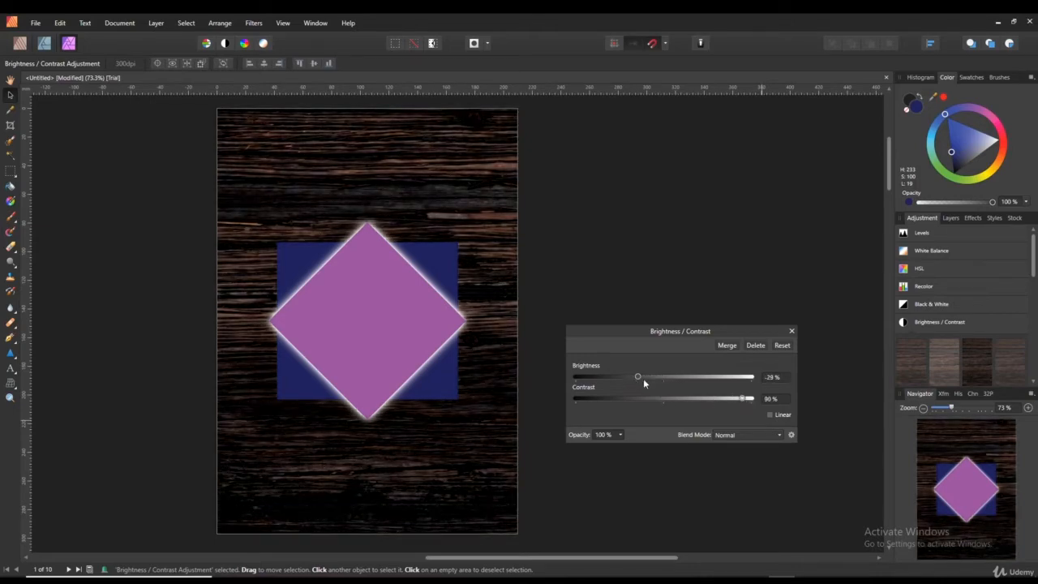
left_click(792, 331)
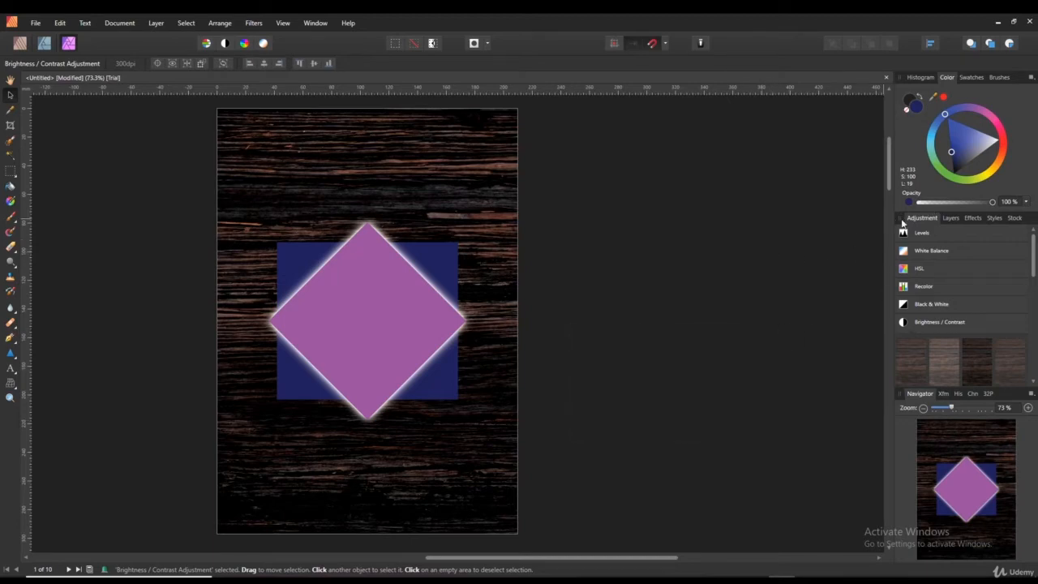
left_click(950, 219)
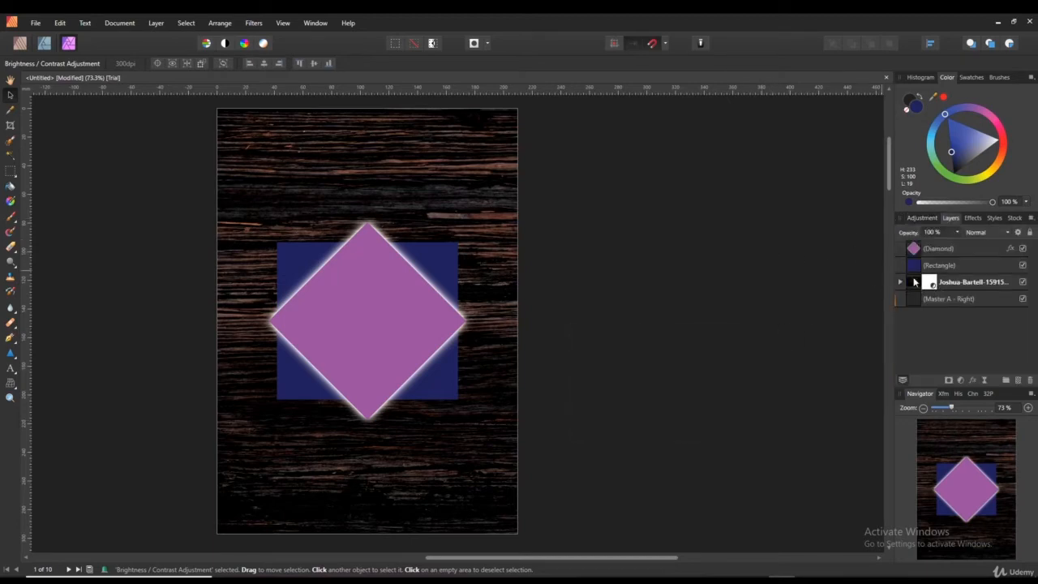
- Switch to the Designer Persona and examine its appearance, stock, effects, styles and brush options
left_click(21, 44)
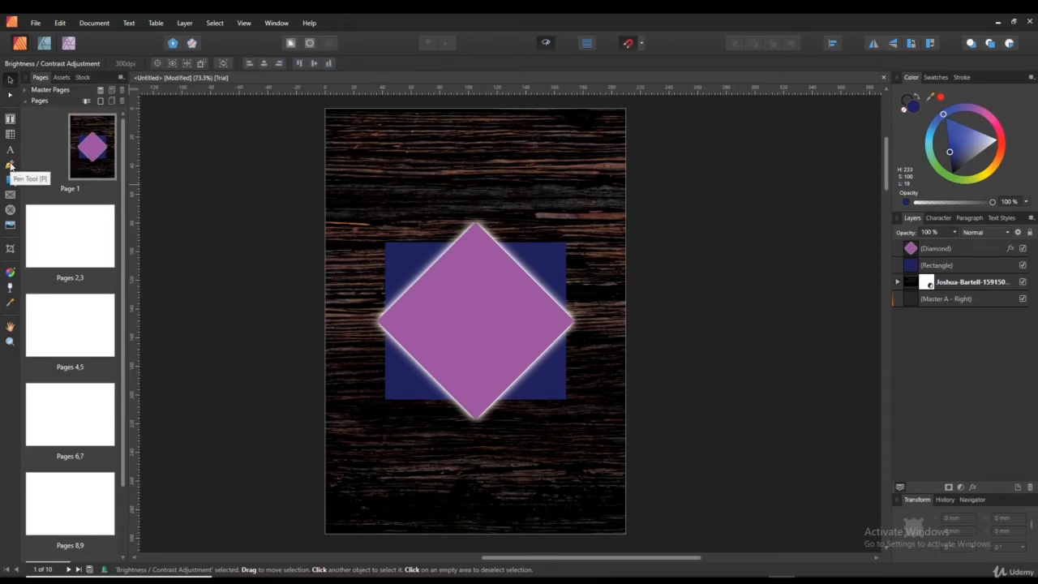
left_click(44, 45)
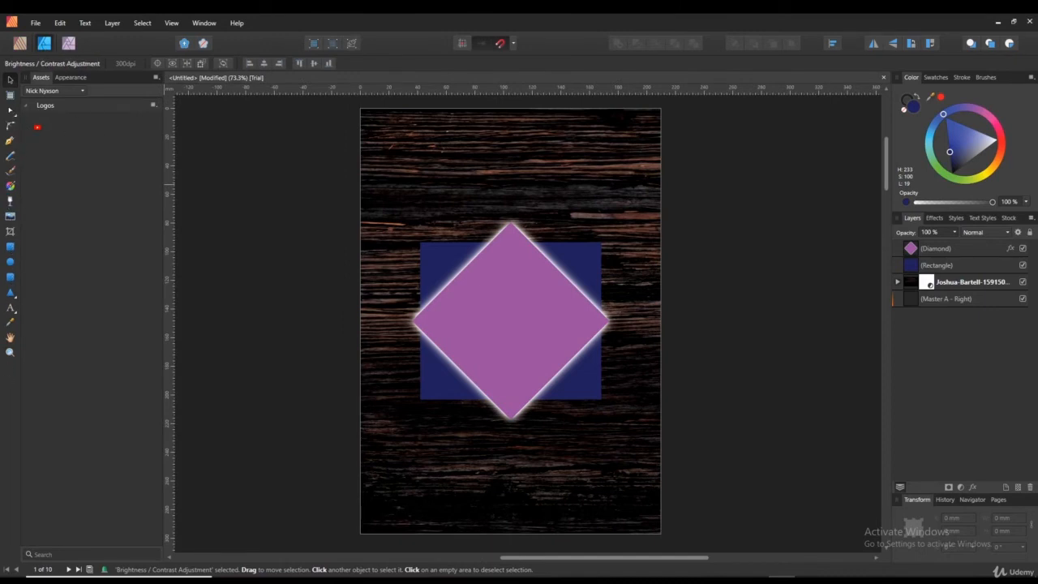
left_click(70, 76)
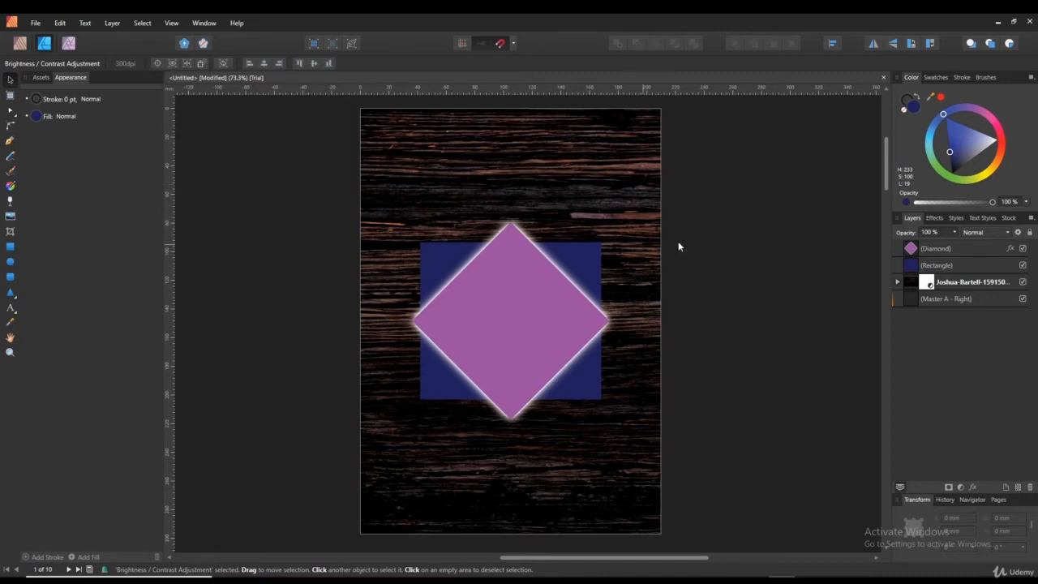
left_click(1008, 218)
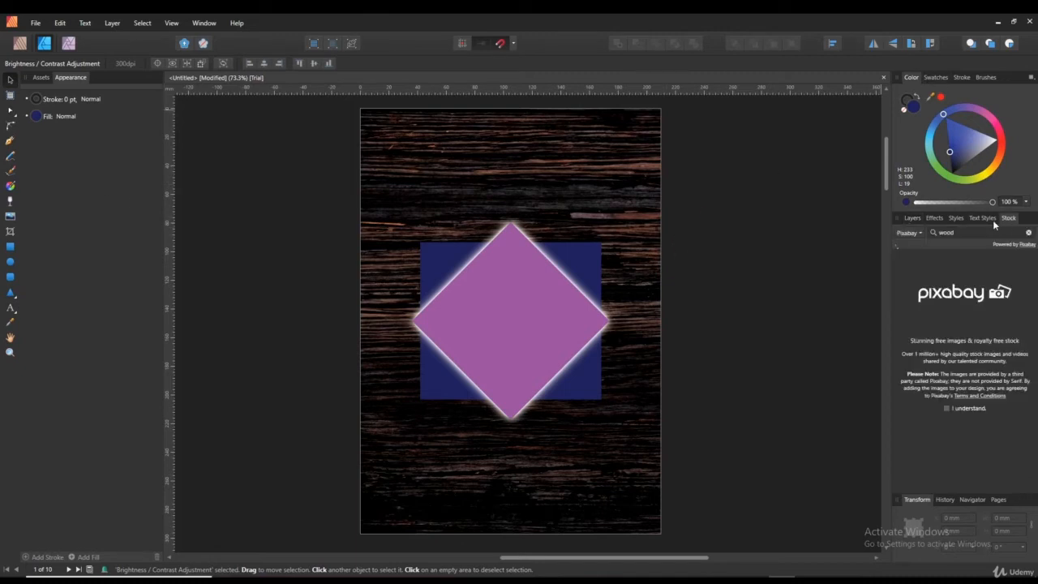
left_click(937, 219)
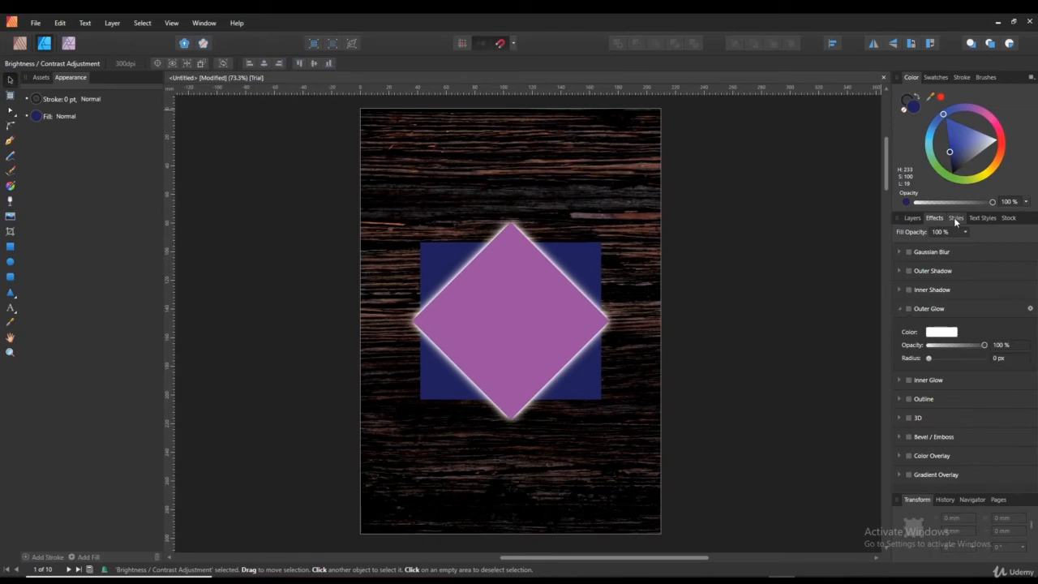
left_click(955, 218)
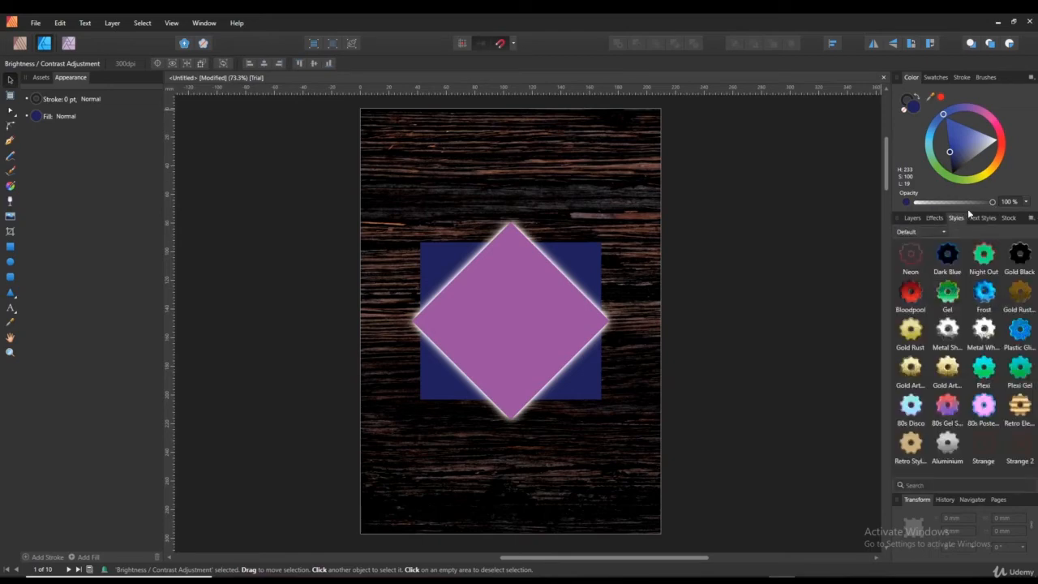
left_click(986, 77)
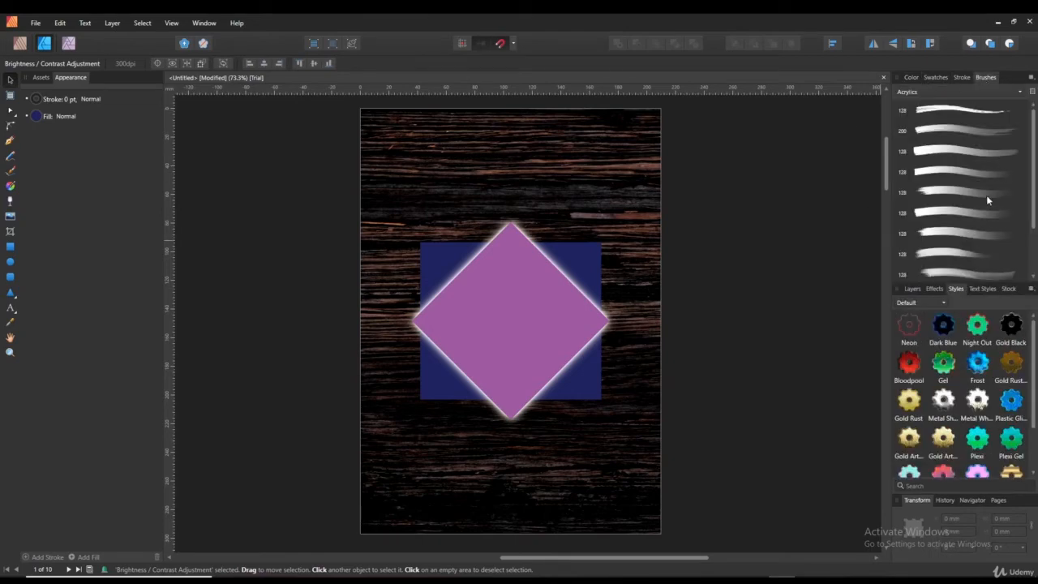
- Draw a freehand Pencil line and paint strokes with the 200 Acrylics brush on the wood above the diamond
left_click(952, 134)
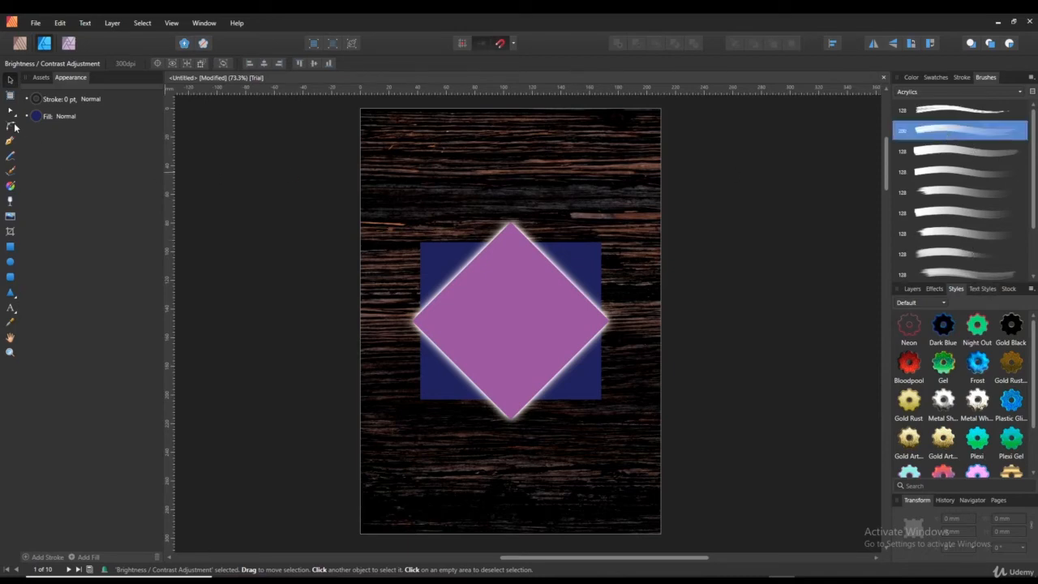
left_click(10, 155)
left_click_drag(423, 161, 551, 160)
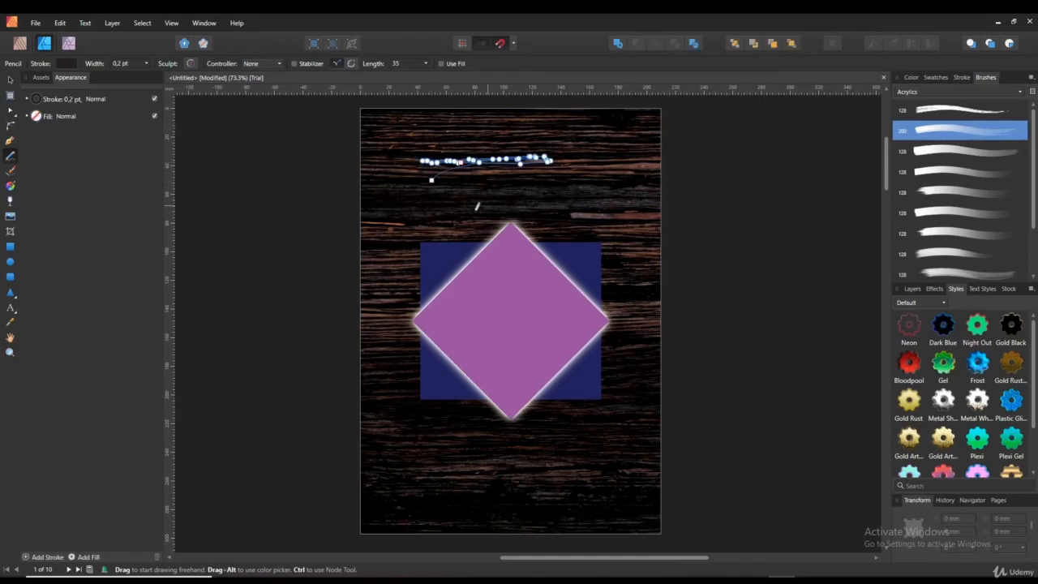
left_click(10, 170)
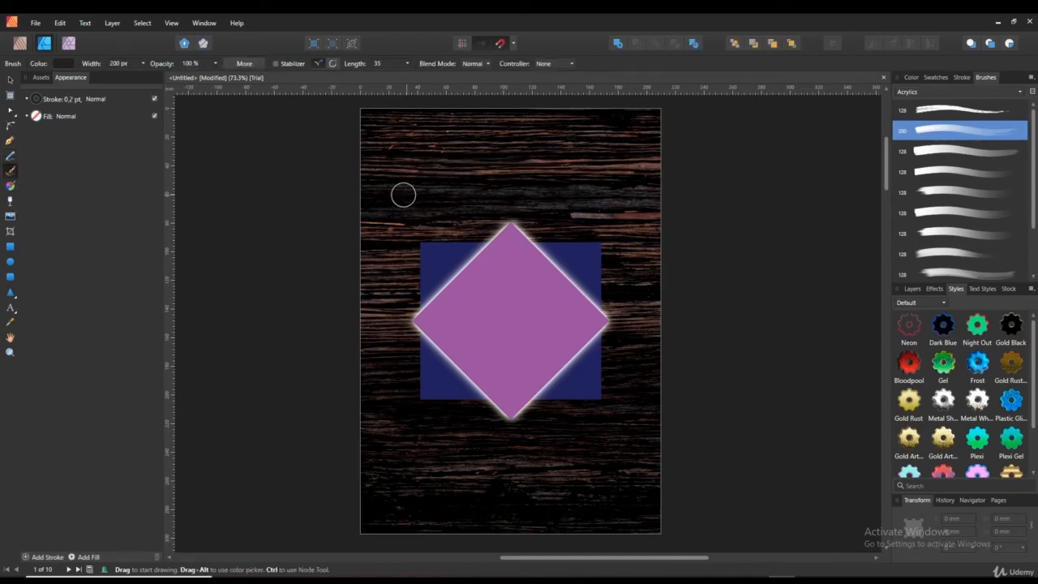
mouse_move(403, 195)
left_mouse_down()
mouse_move(522, 149)
mouse_move(397, 178)
mouse_move(434, 190)
mouse_move(592, 163)
left_mouse_up()
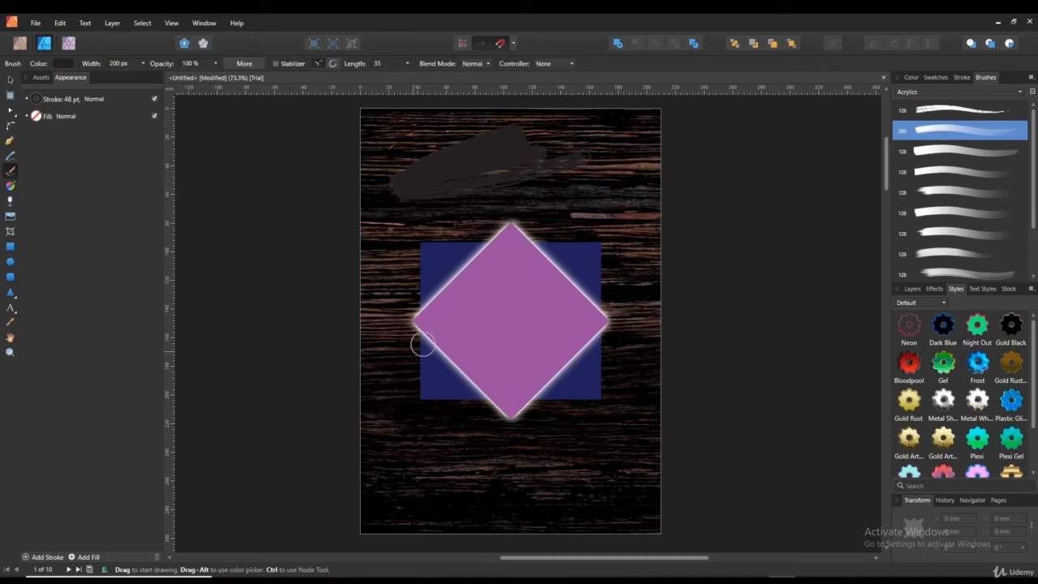
- Select the diamond layer and paint dark zigzag strokes across the diamond with the Acrylics brush
left_click(912, 288)
left_click(933, 319)
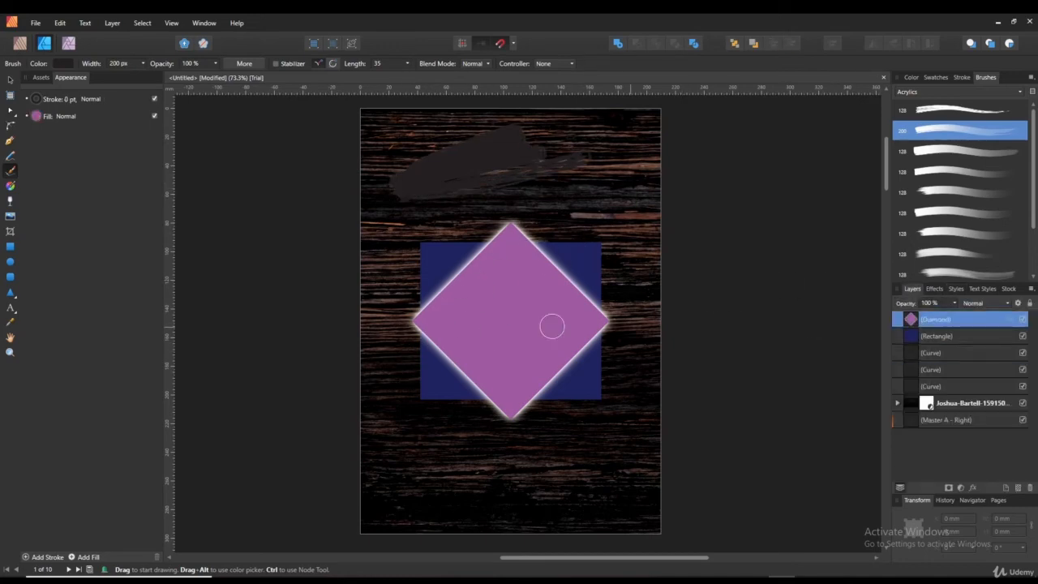
left_click_drag(430, 336, 483, 305)
mouse_move(539, 278)
left_mouse_down()
mouse_move(511, 234)
mouse_move(608, 290)
mouse_move(609, 343)
mouse_move(597, 297)
left_mouse_up()
mouse_move(454, 341)
left_mouse_down()
mouse_move(649, 340)
mouse_move(503, 390)
mouse_move(487, 352)
mouse_move(442, 417)
left_mouse_up()
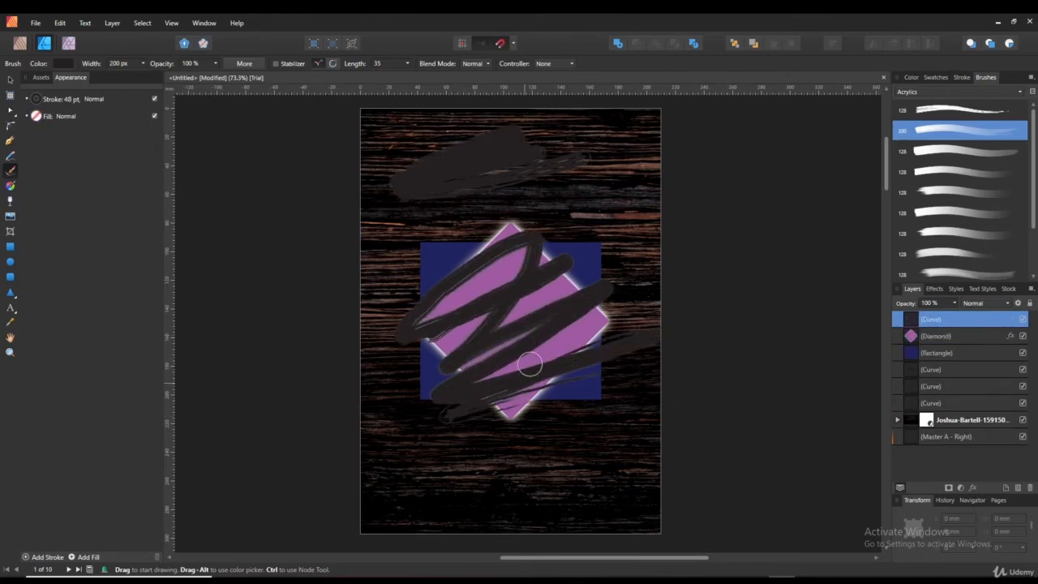
- Delete all the drawn curves and return to the Publisher Persona
left_click(909, 371, "ctrl")
left_click(909, 387, "ctrl")
left_click(910, 402, "ctrl")
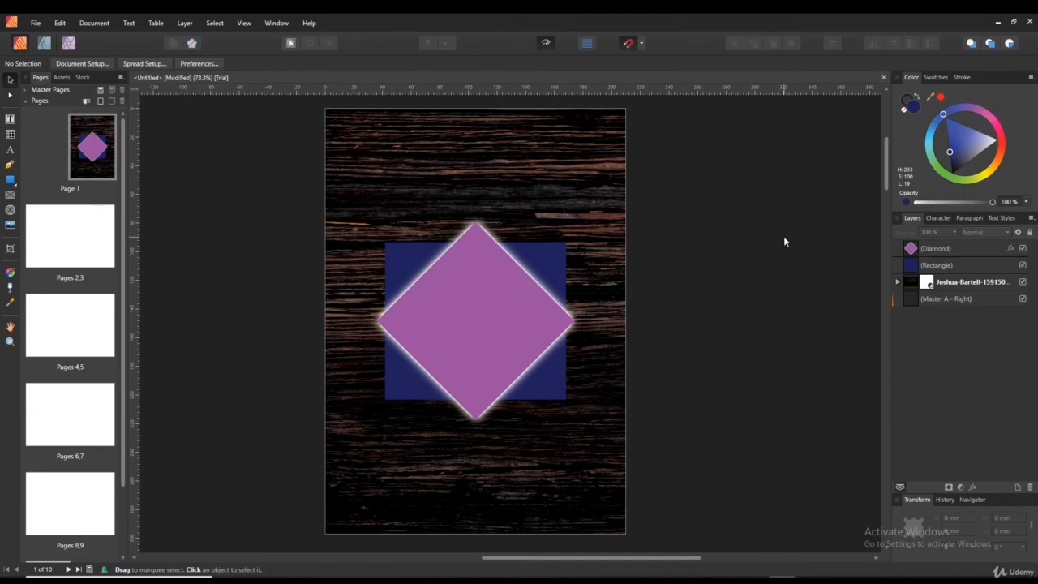
- Expand the wood image layer and toggle its Brightness / Contrast adjustment off and on to compare the effect
left_click(898, 282)
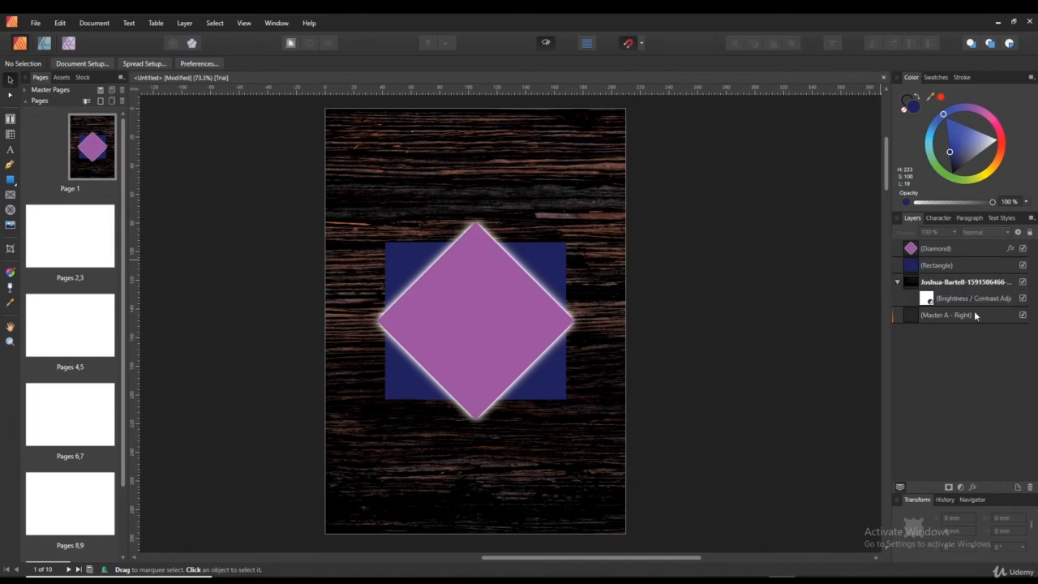
left_click(1023, 298)
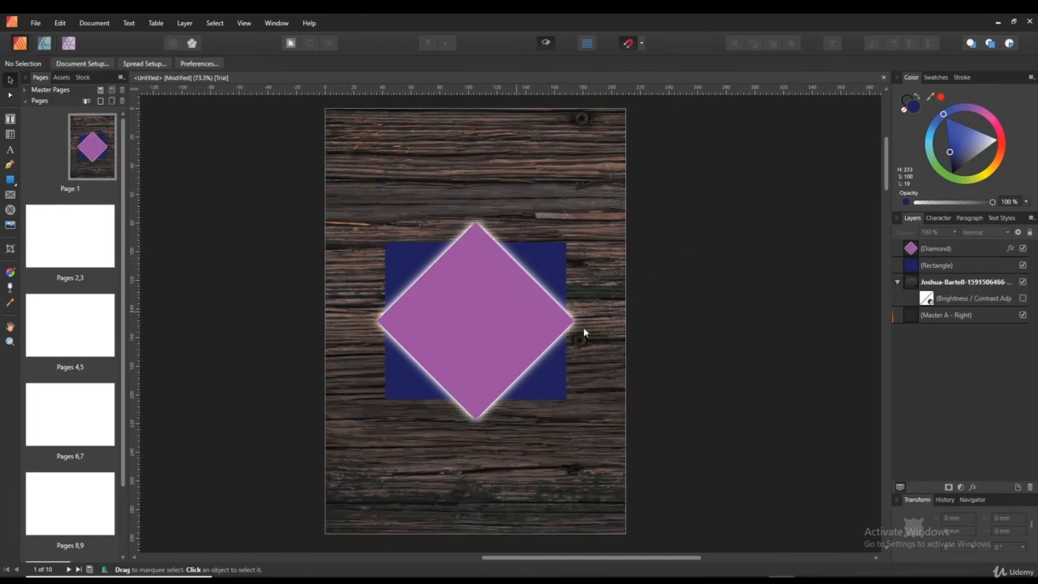
left_click(1023, 298)
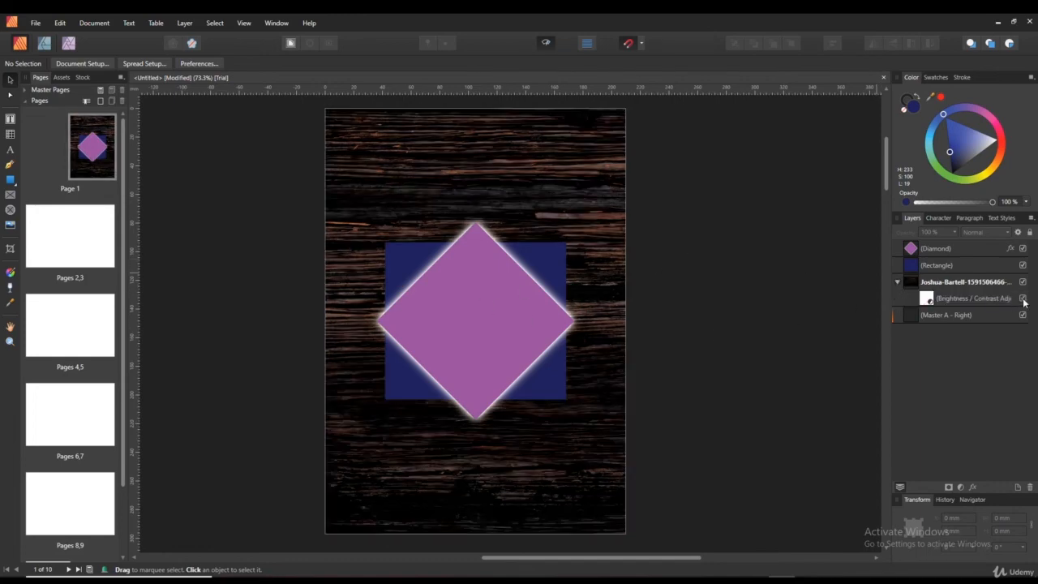
left_click(1023, 298)
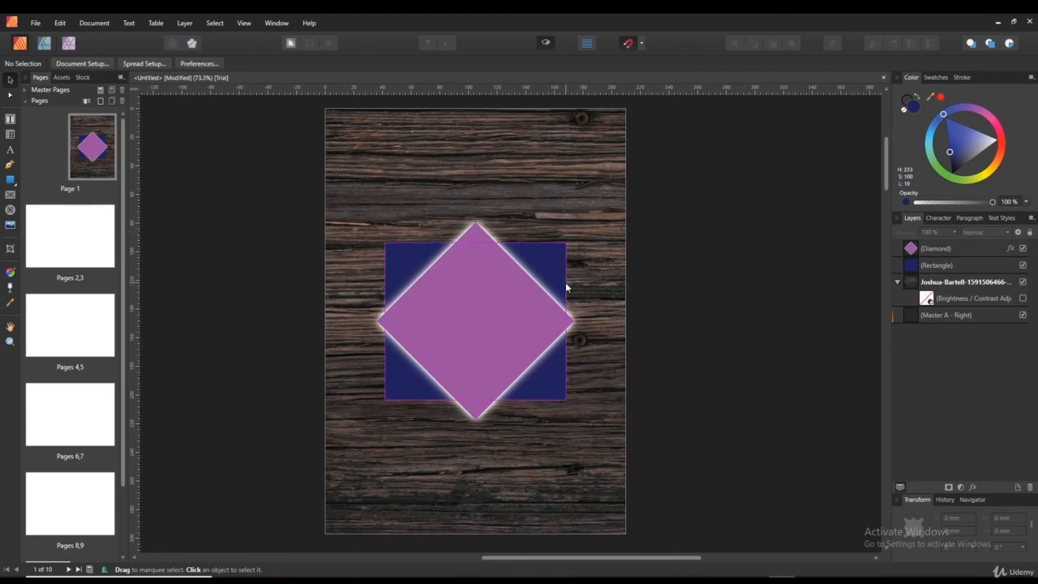
left_click(1023, 299)
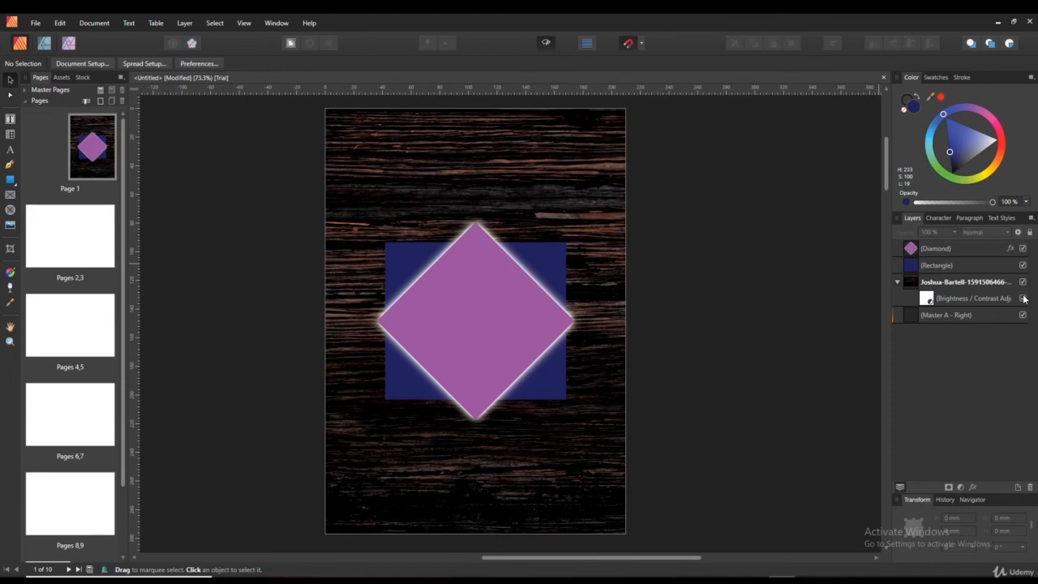